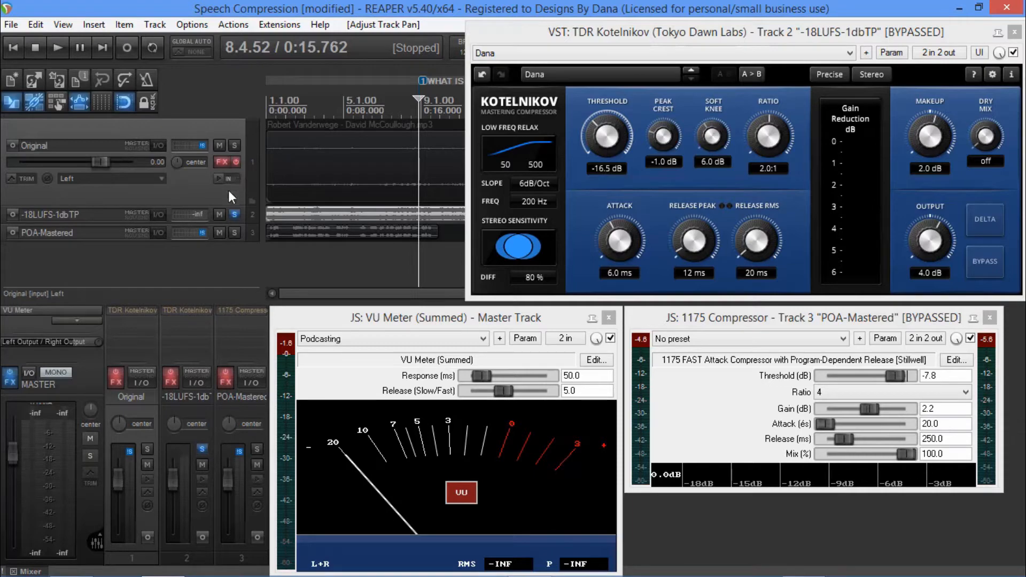
- Make the Original track taller and play it soloed from the project start while watching the VU meter
drag(220, 205, 221, 256)
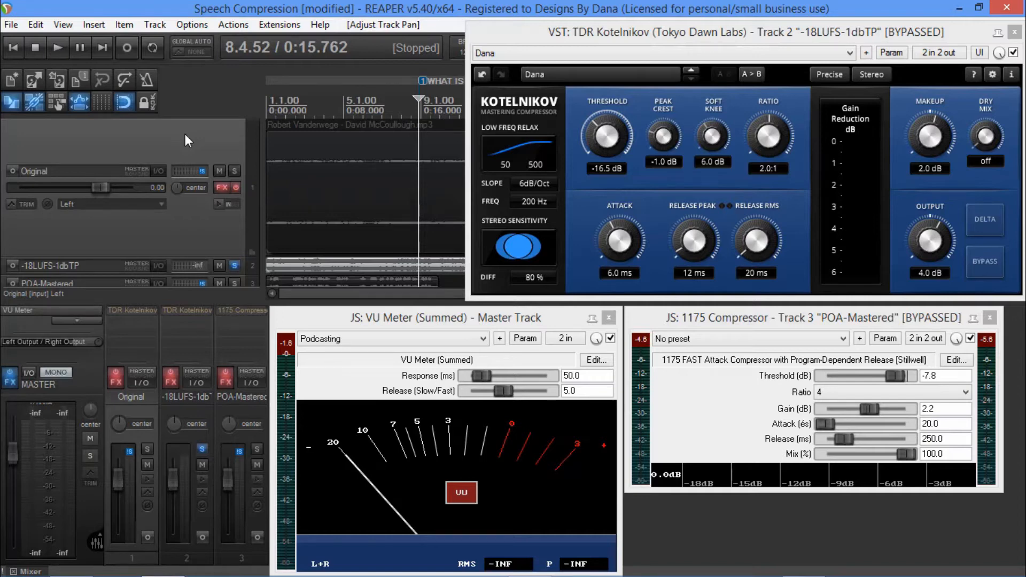
click(13, 47)
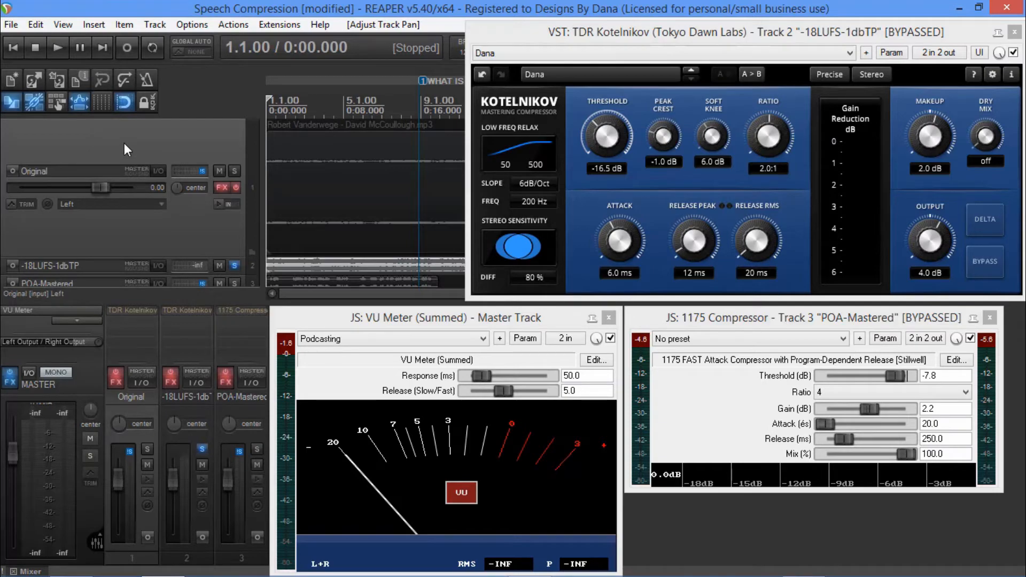
key(space)
click(299, 322)
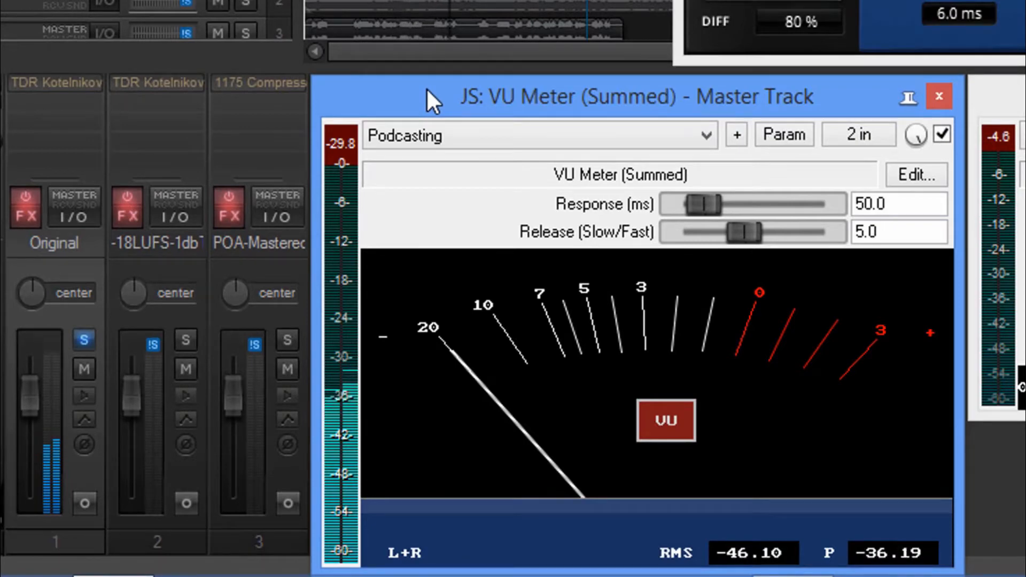
key(space)
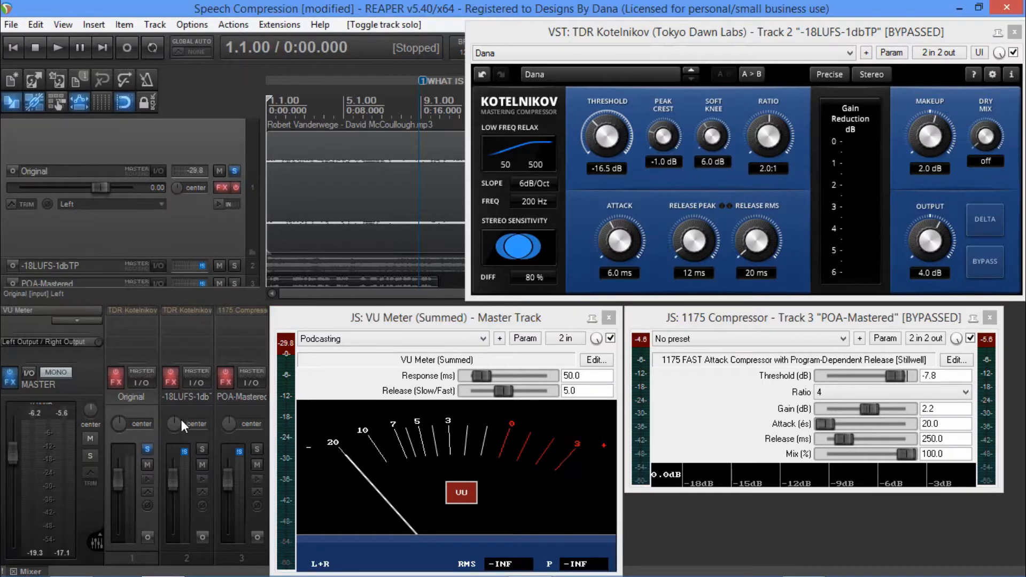
- Solo the -18LUFS-1dbTP track instead of Original and play it from the project start while watching the VU meter
click(206, 448)
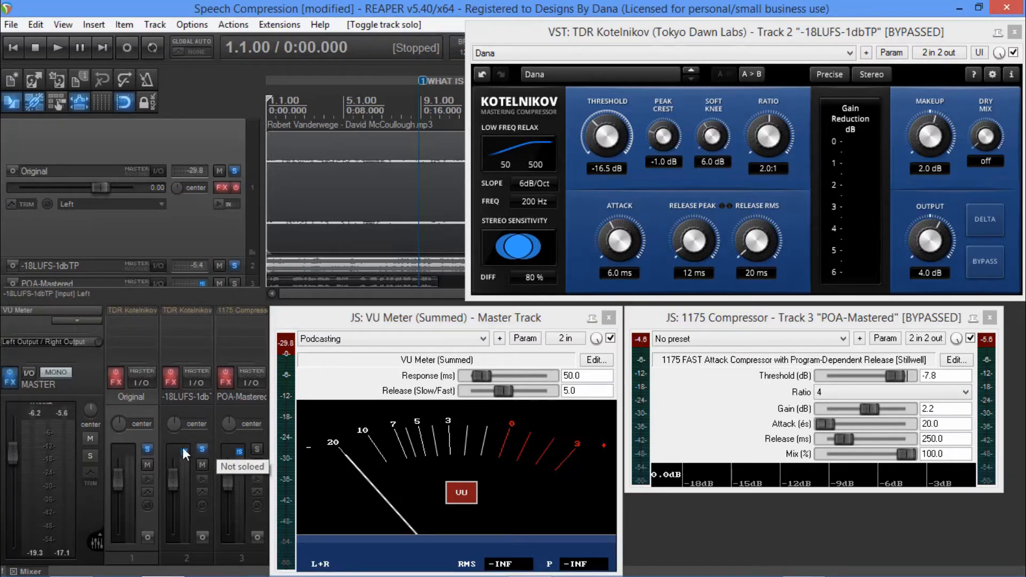
click(150, 450)
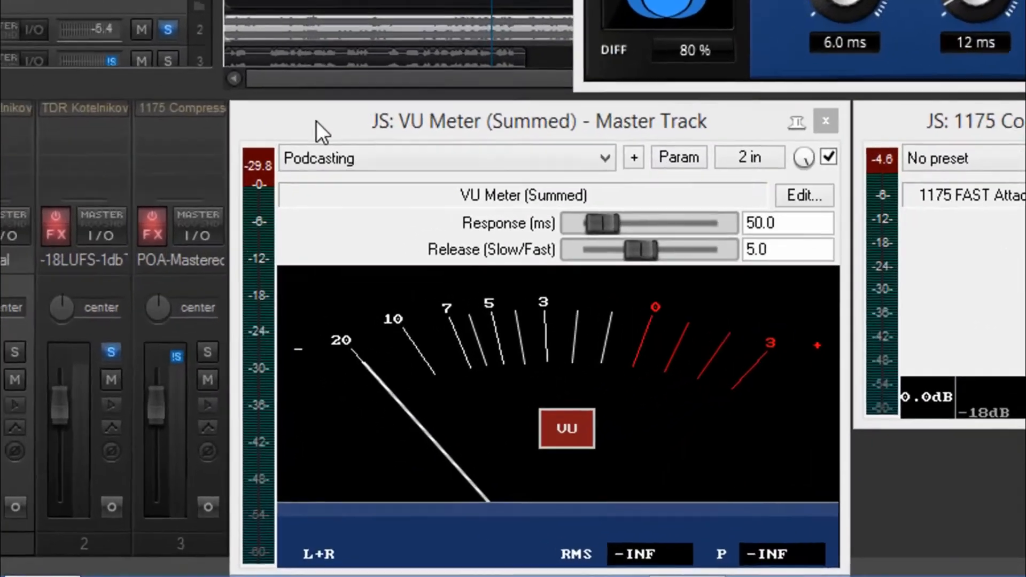
key(space)
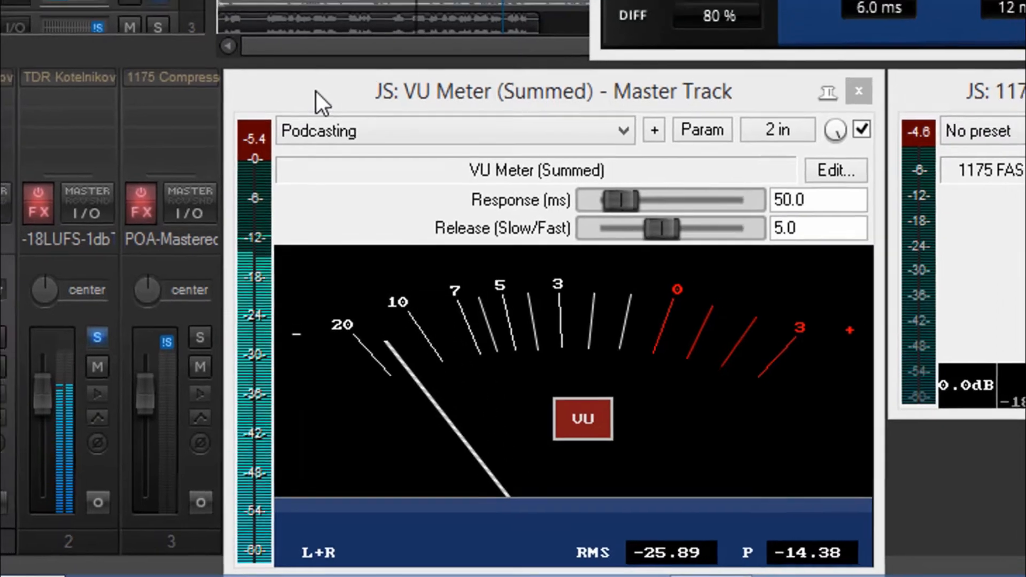
key(space)
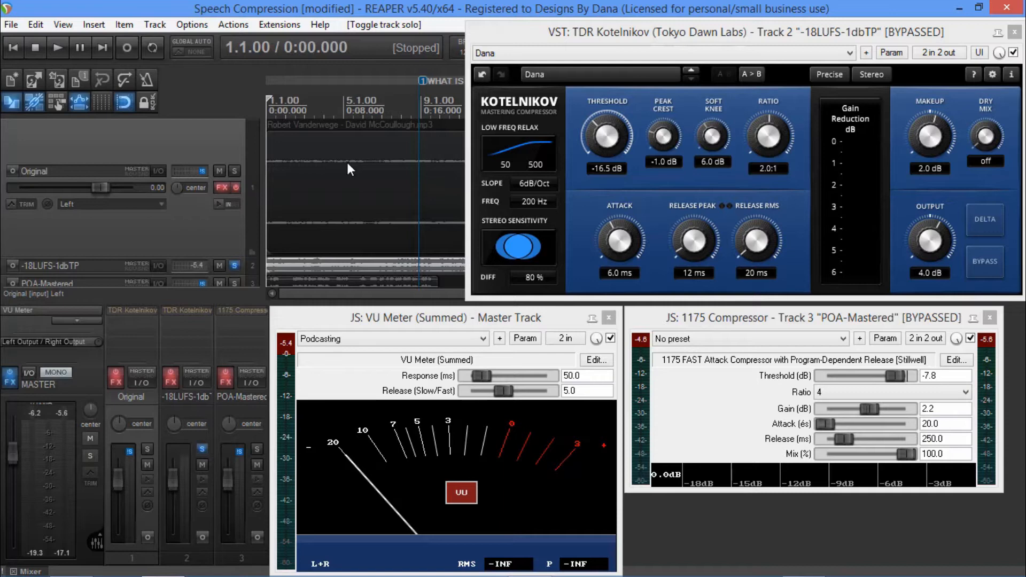
- Place the edit cursor at 0:15.762, solo the Original track alone, and play a short passage from there
click(418, 163)
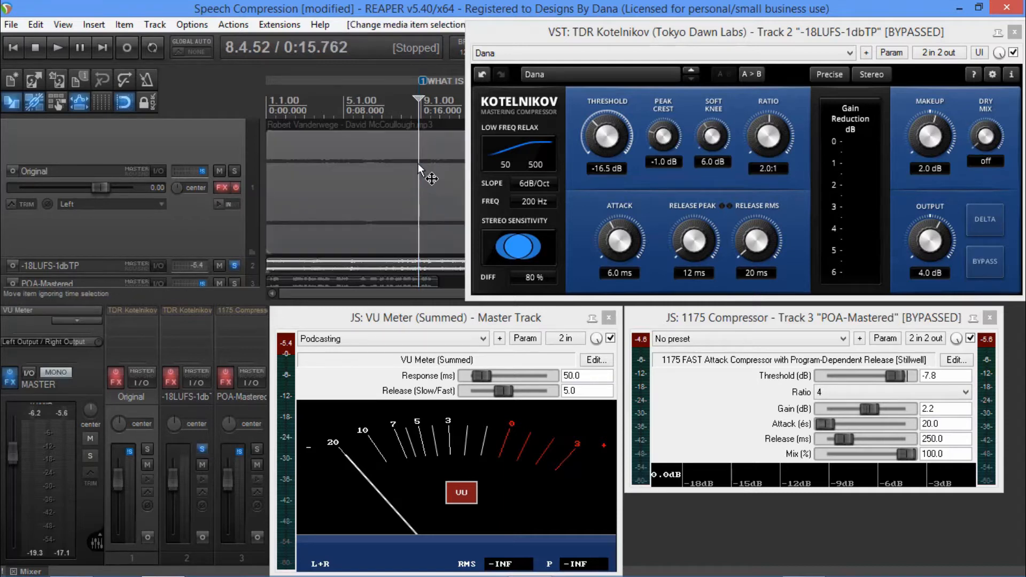
click(200, 449)
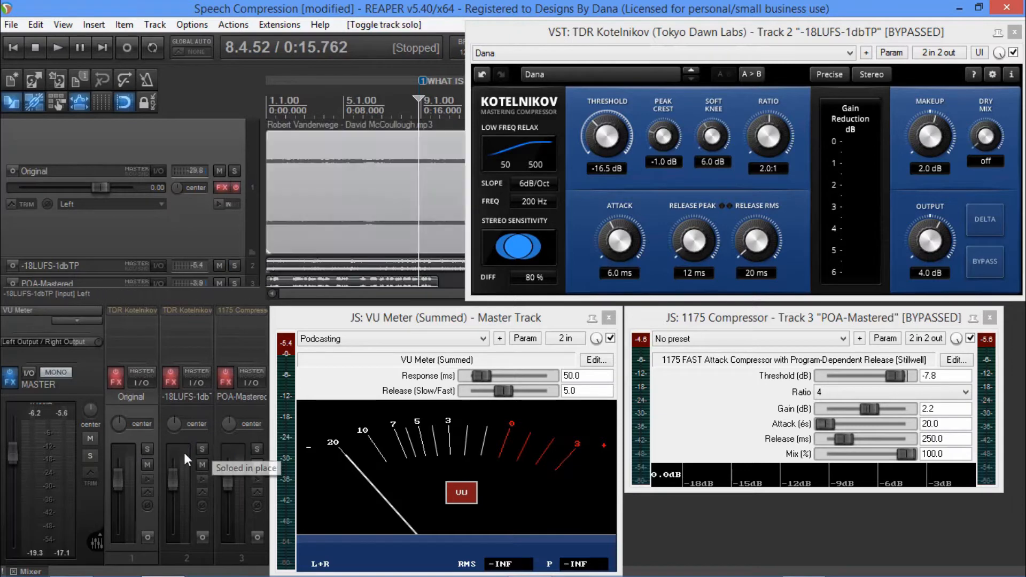
click(148, 450)
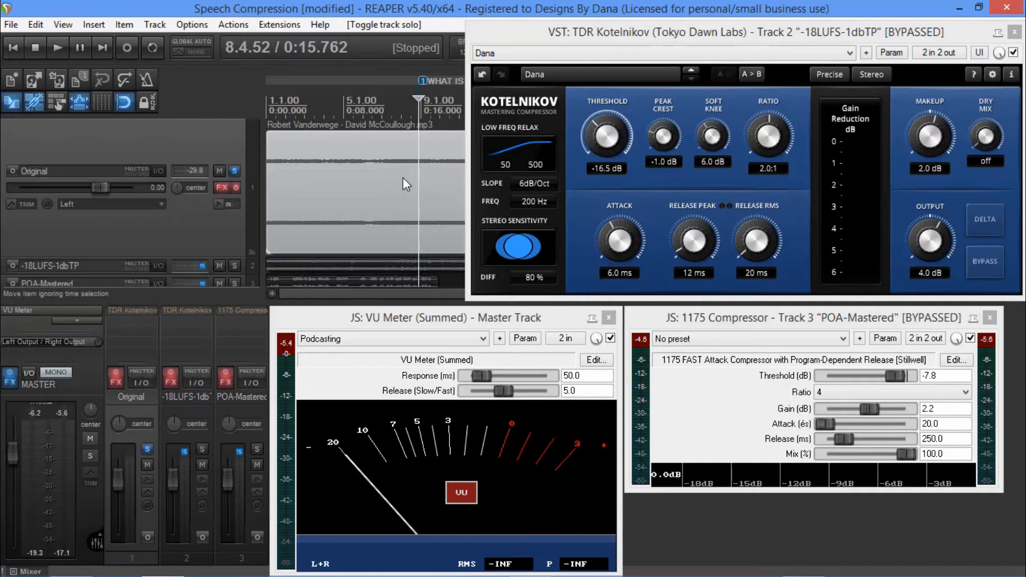
key(space)
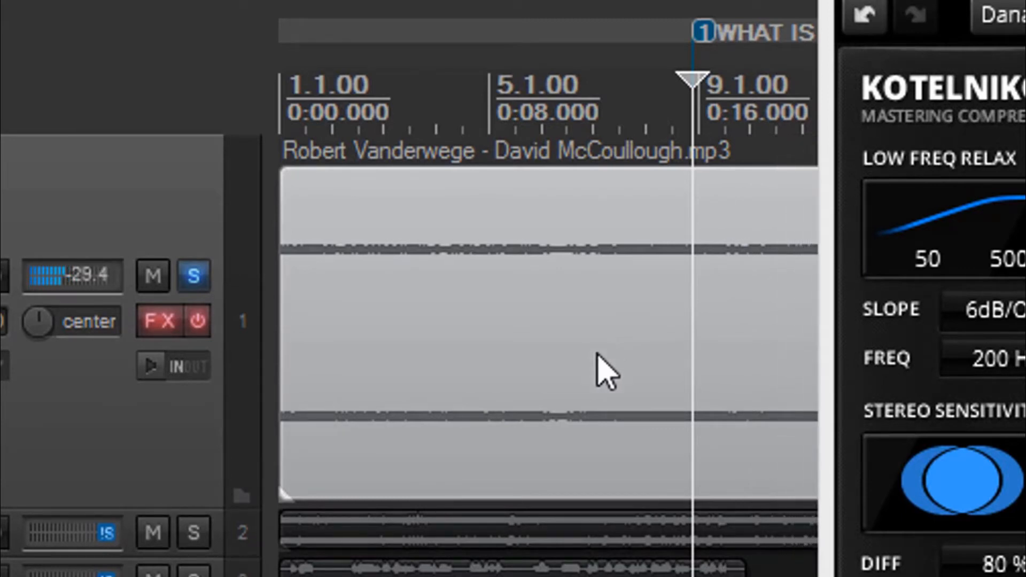
key(space)
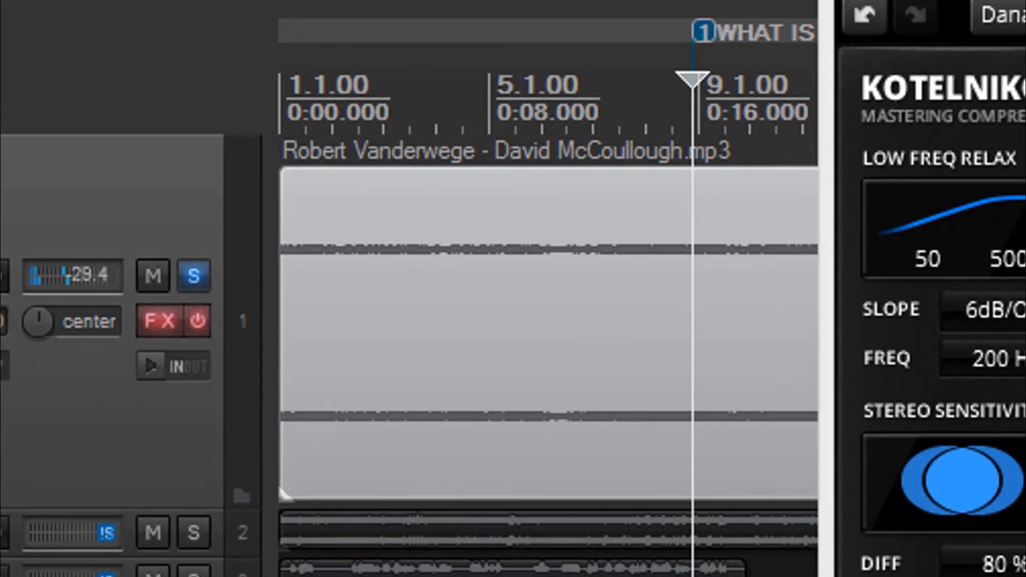
- Switch the solo to the -18LUFS-1dbTP track and replay the same passage for comparison
key(F6)
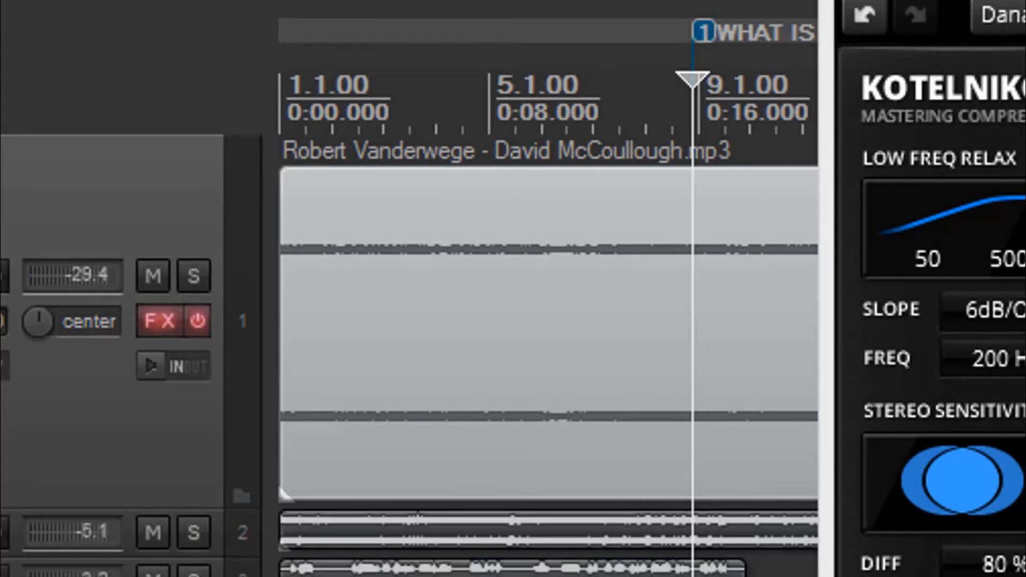
click(193, 532)
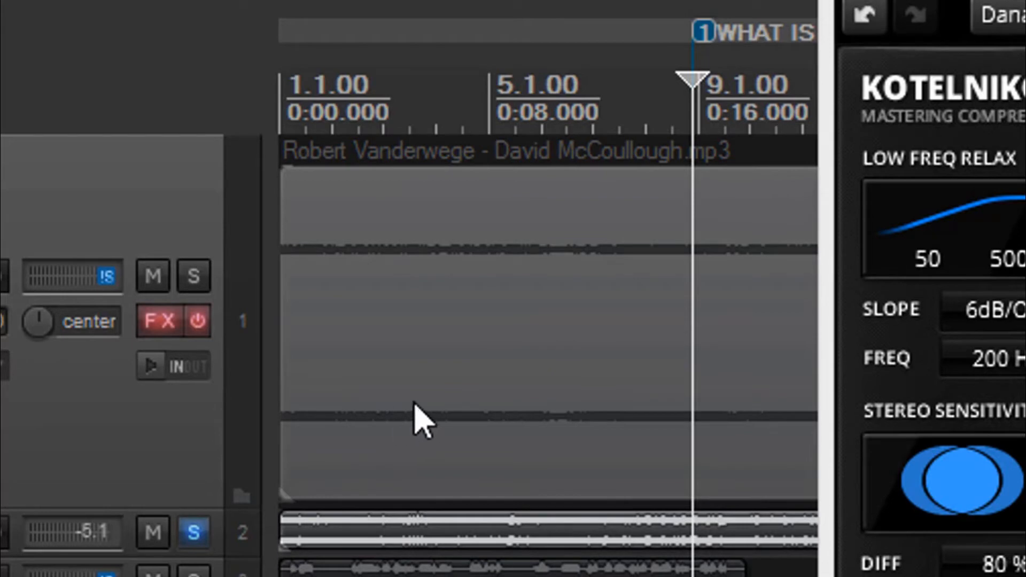
key(space)
key(space)
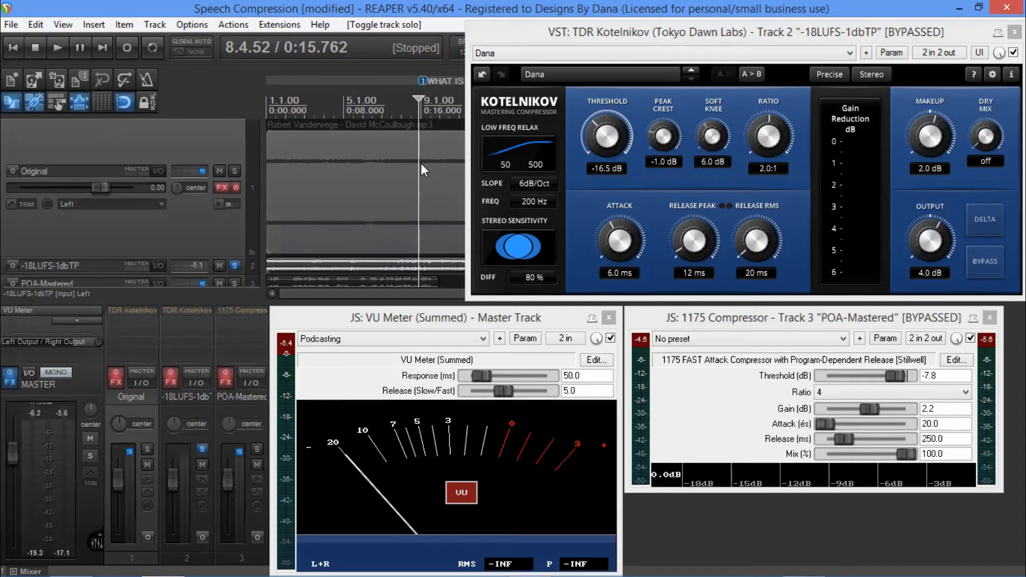
key(space)
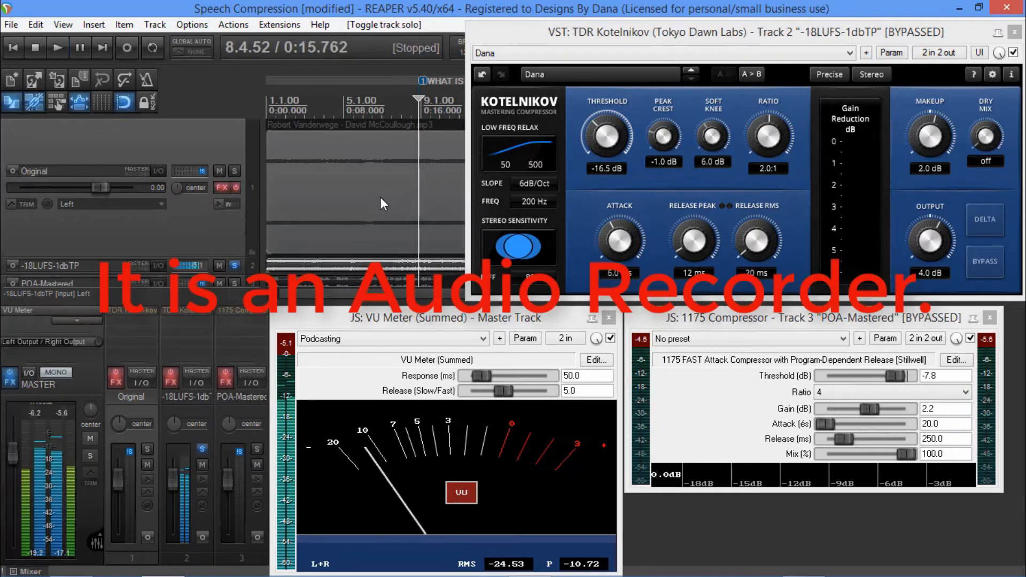
key(space)
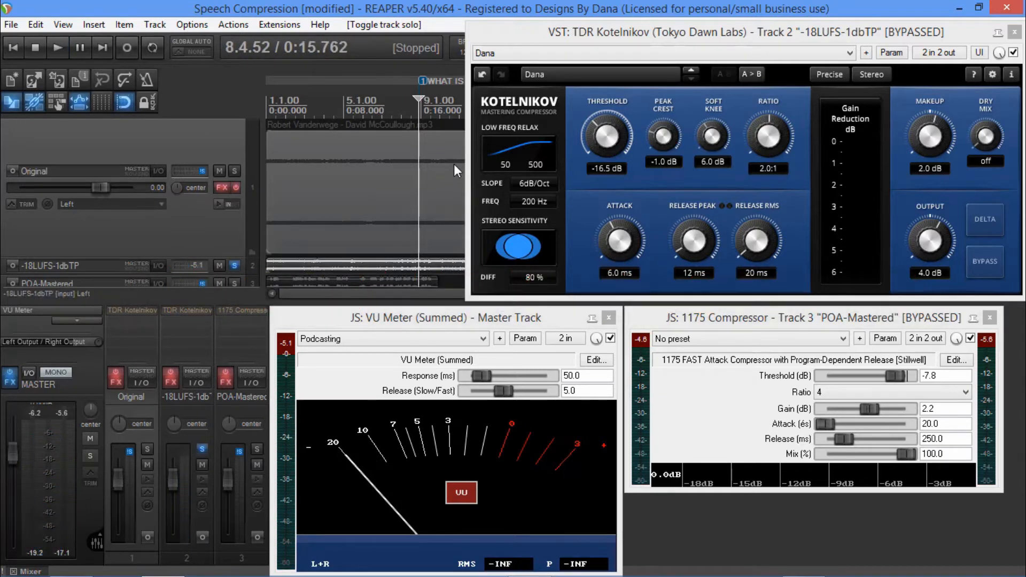
- Enable the effects on the -18LUFS-1dbTP track and review the 1175 Compressor's ratio options, keeping 4, and Kotelnikov's Dry Mix control
click(170, 377)
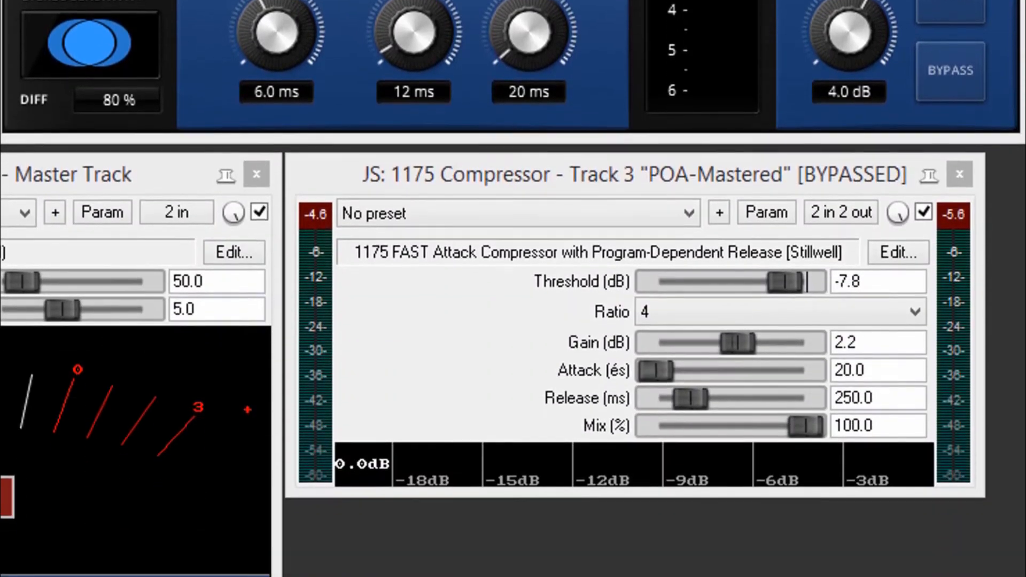
click(733, 315)
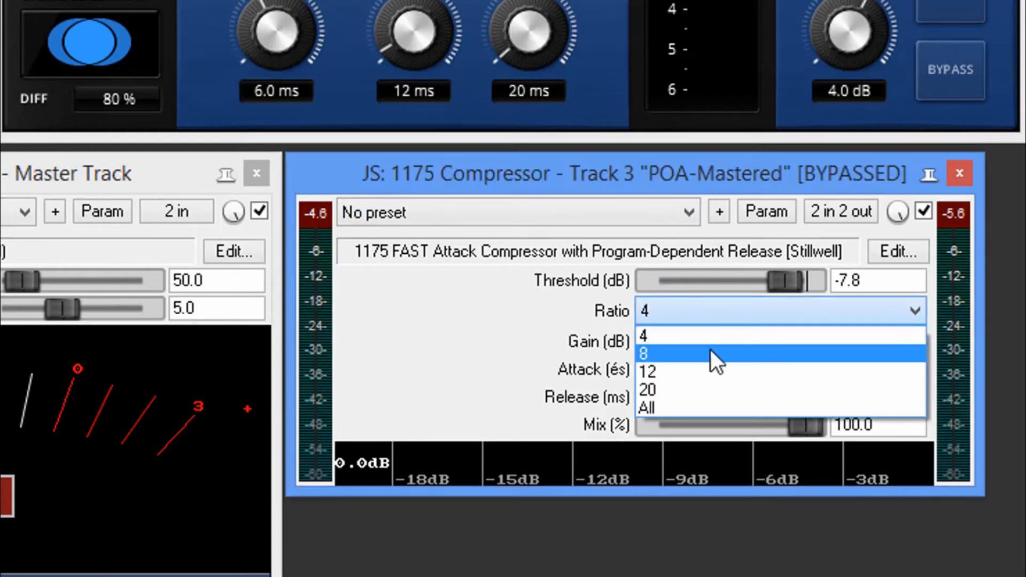
click(687, 337)
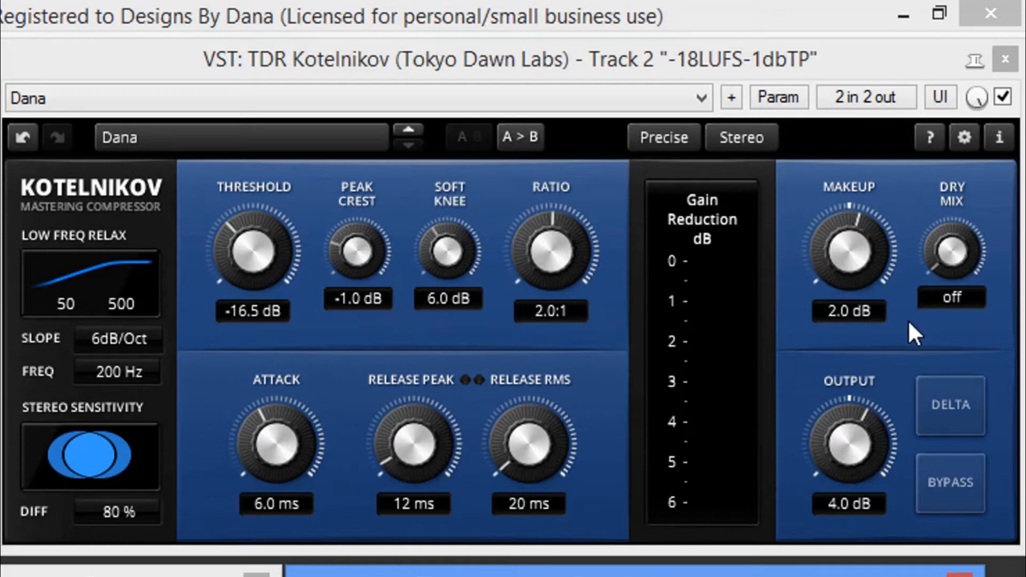
drag(944, 263, 943, 266)
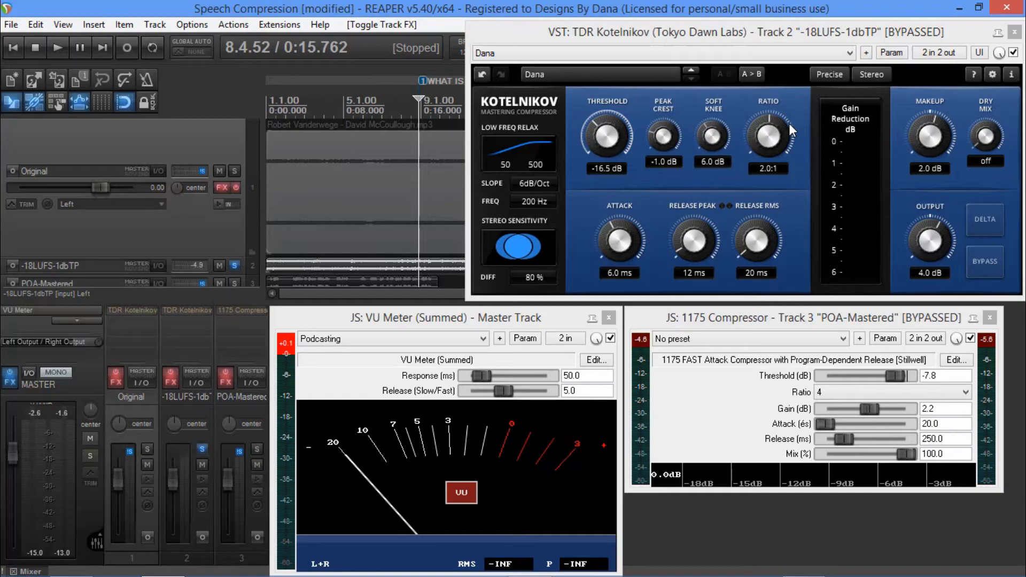
- Enlarge the -18LUFS-1dbTP track to inspect its waveform, and return the expanded view to the Original track
click(190, 413)
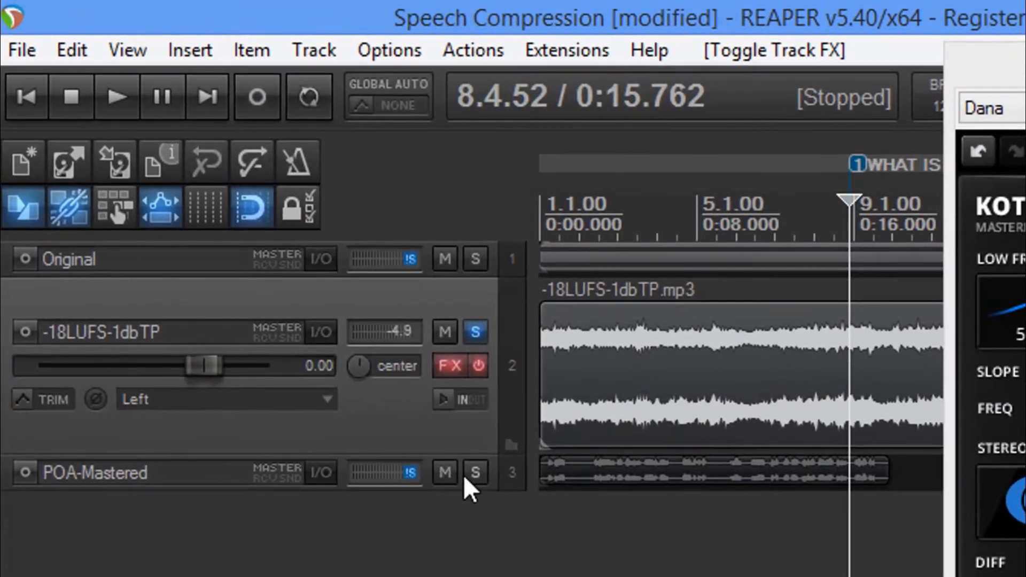
drag(476, 457, 477, 553)
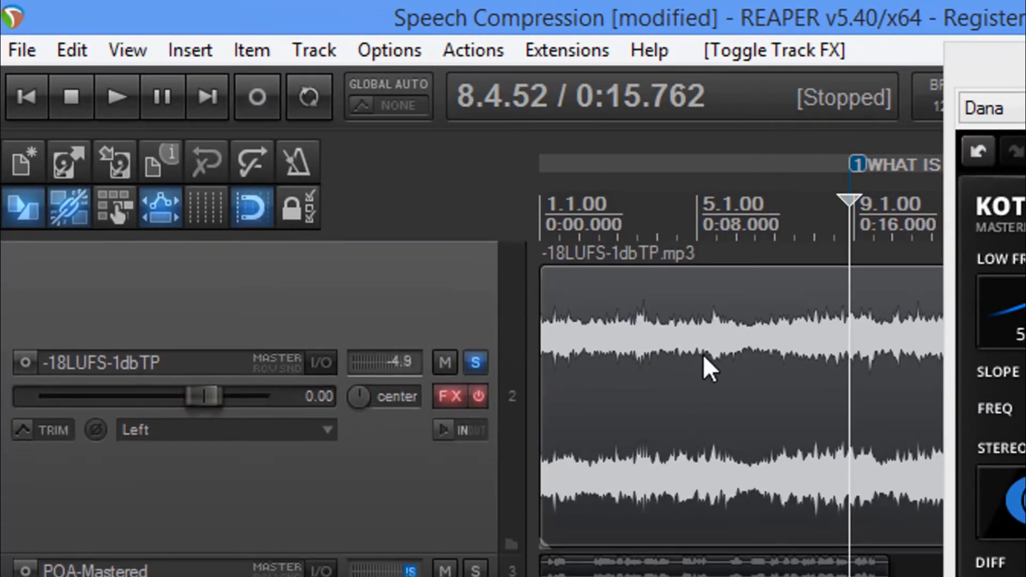
key(ctrl+alt+Up)
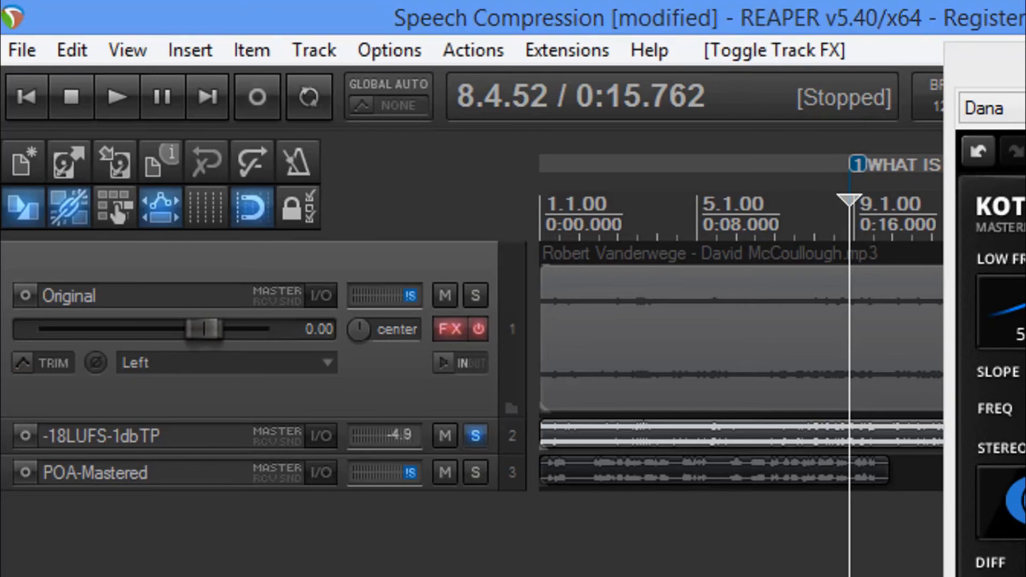
- Remove the Original and -18LUFS-1dbTP tracks and expand the remaining POA-Mastered track
click(368, 255)
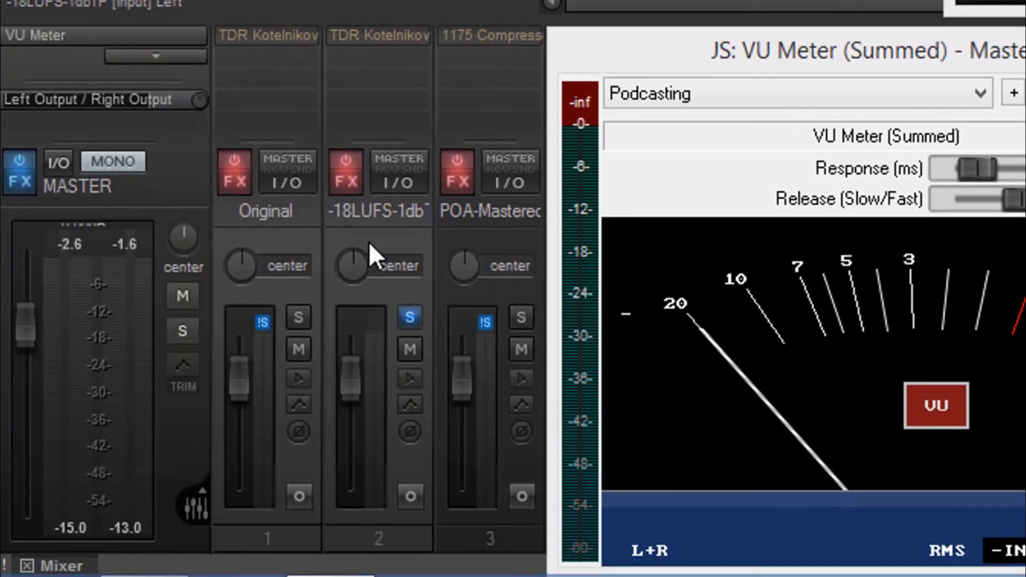
right_click(369, 241)
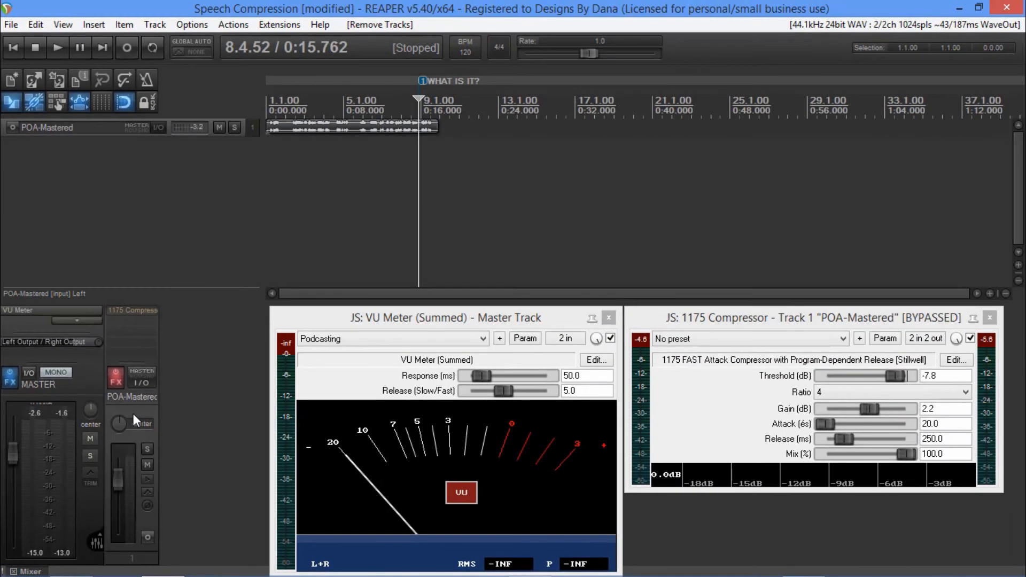
double_click(133, 413)
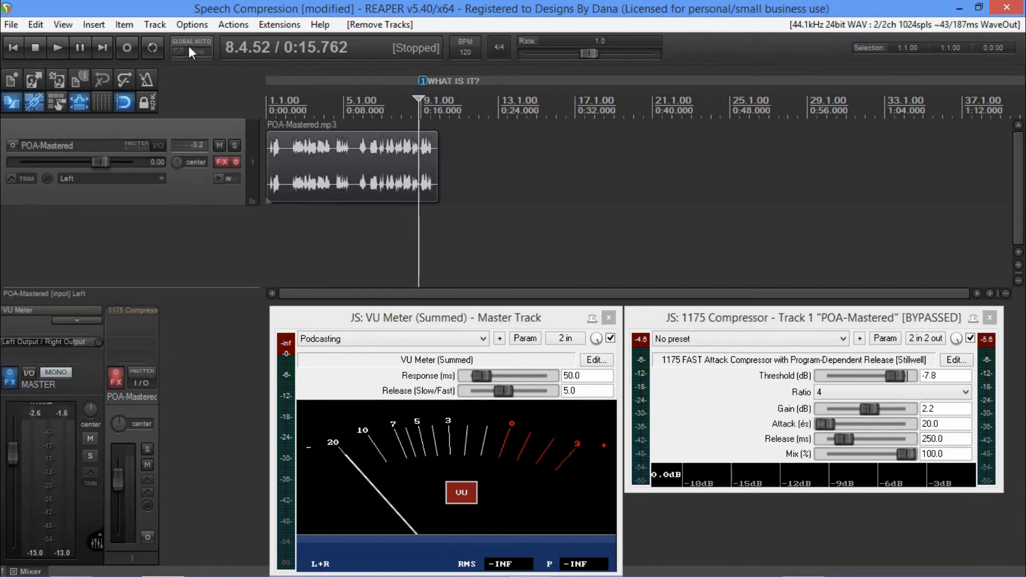
- Reset the meter peak and play POA-Mastered from the project start with the 1175 Compressor enabled to watch its gain reduction
click(10, 45)
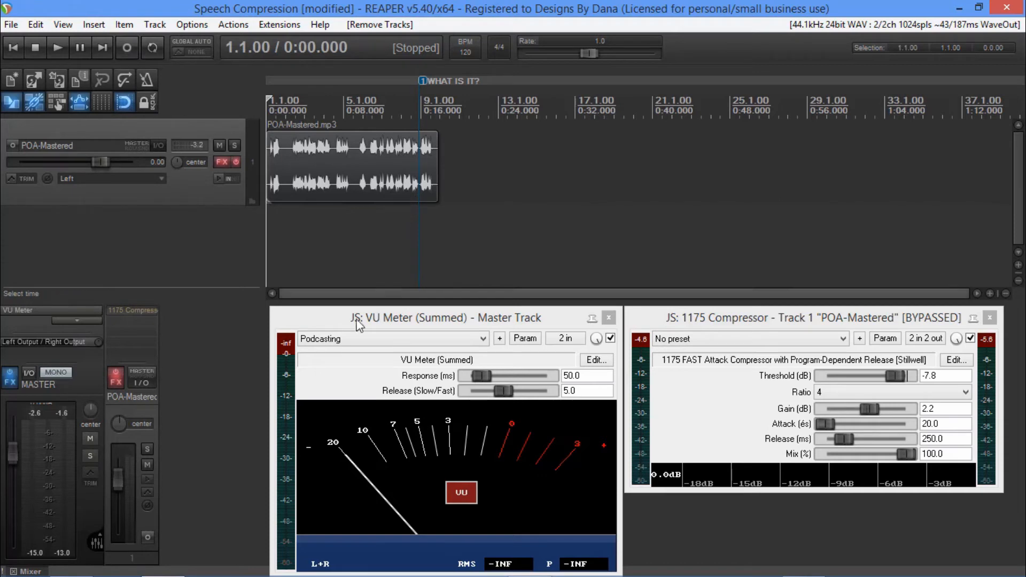
click(289, 342)
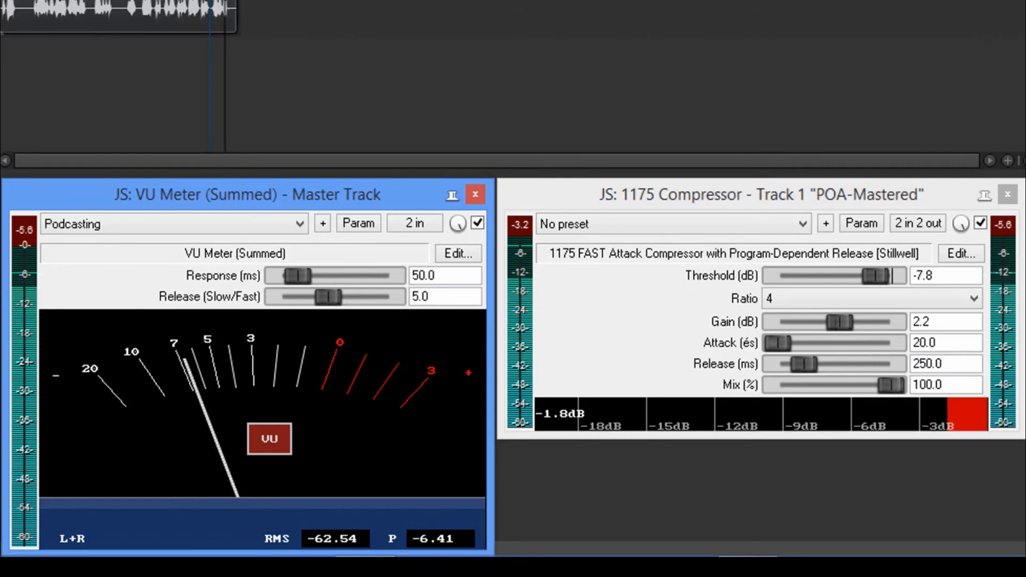
key(space)
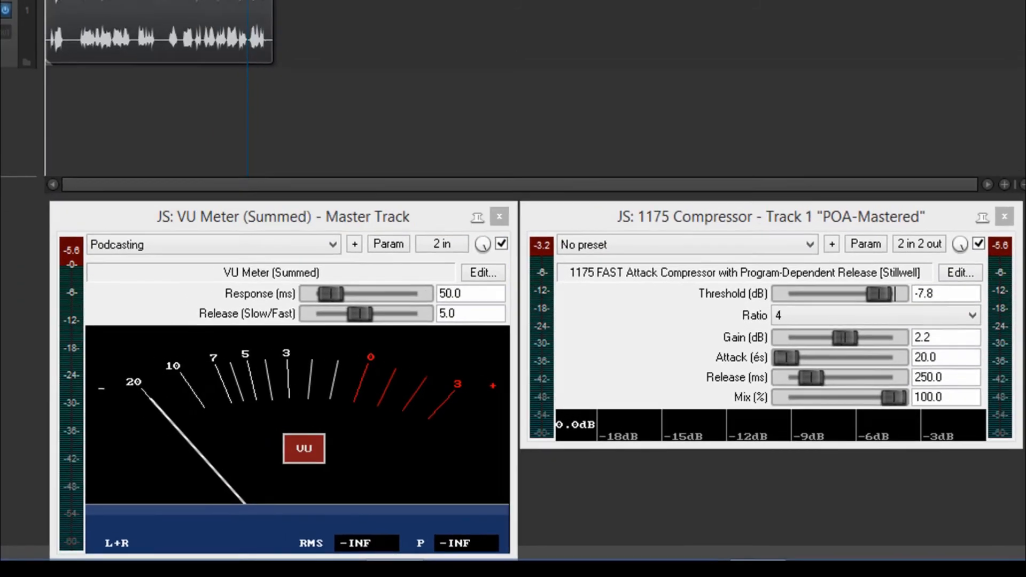
- Replace the 1175 Compressor on POA-Mastered with TDR Kotelnikov using the saved custom preset, and move its window clear of the track
right_click(102, 299)
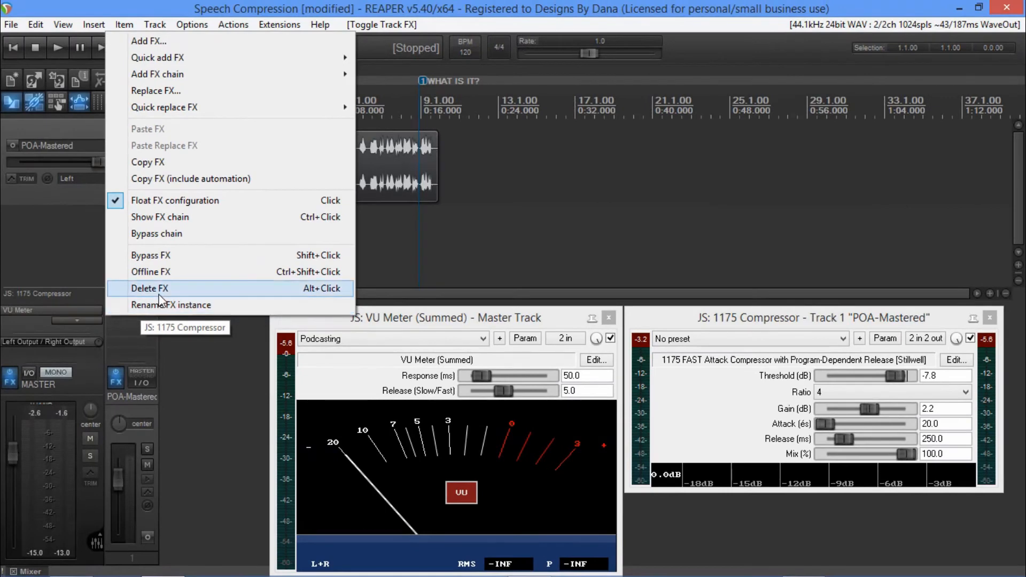
click(158, 294)
double_click(143, 314)
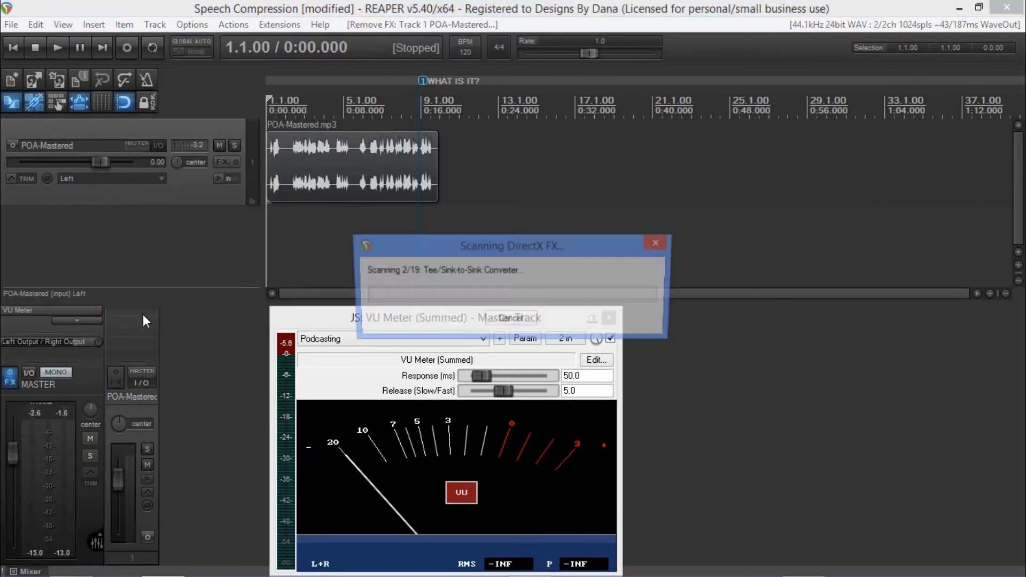
double_click(355, 103)
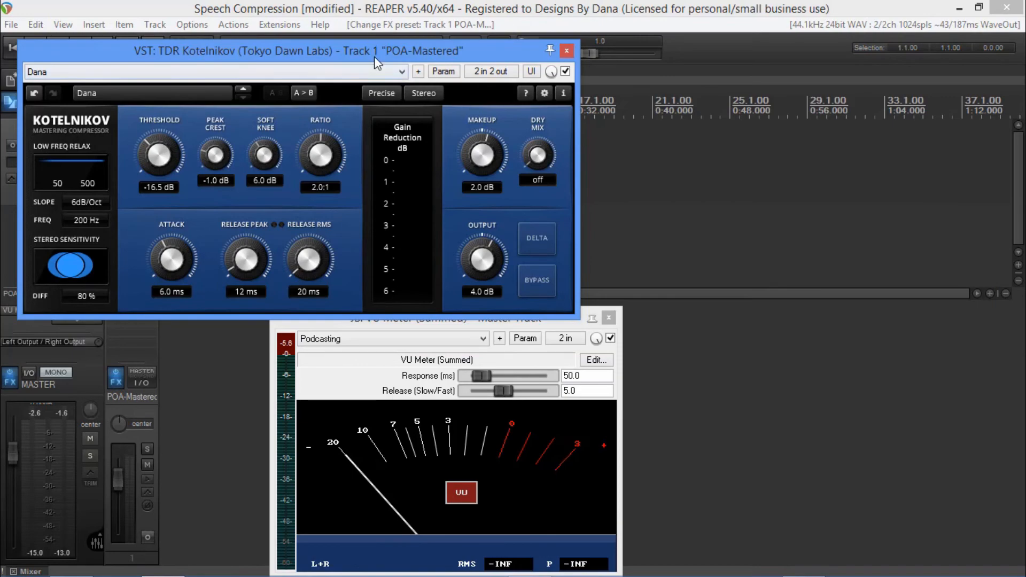
drag(374, 54, 785, 59)
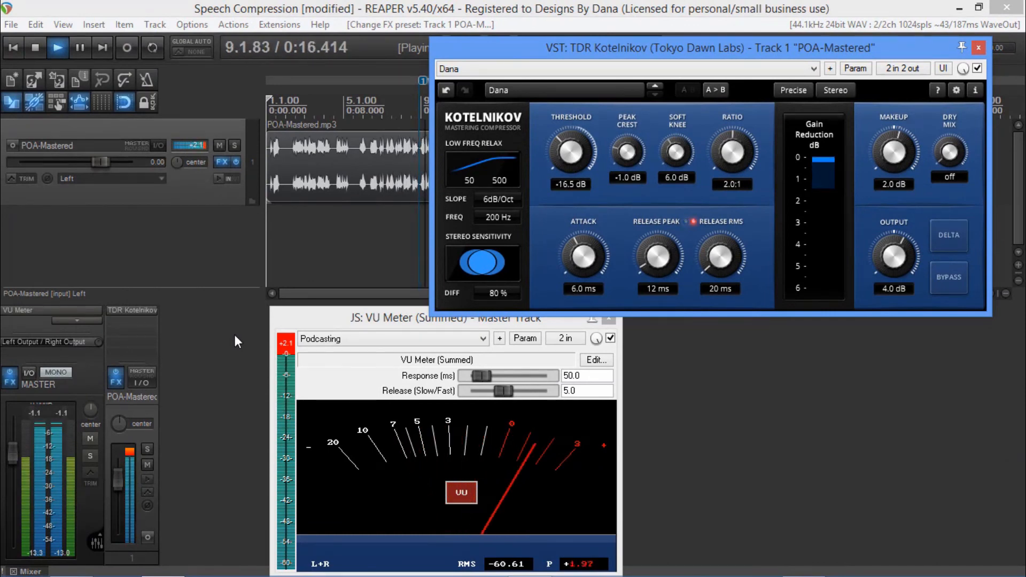
- Set the makeup gain to 0.0 dB in TDR Kotelnikov, and replay POA-Mastered from the start with the meter peak reset
key(space)
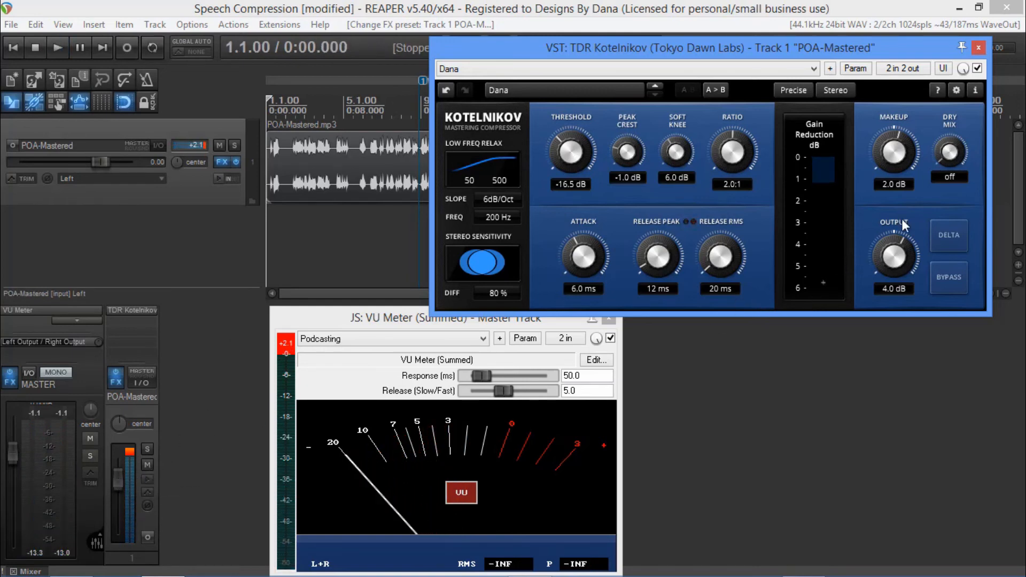
click(898, 152)
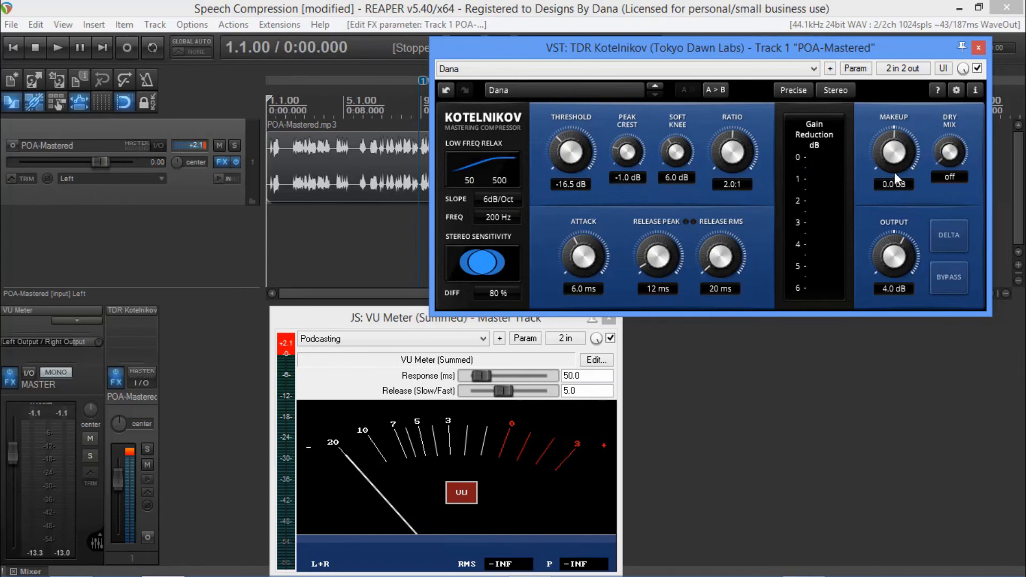
click(285, 347)
key(space)
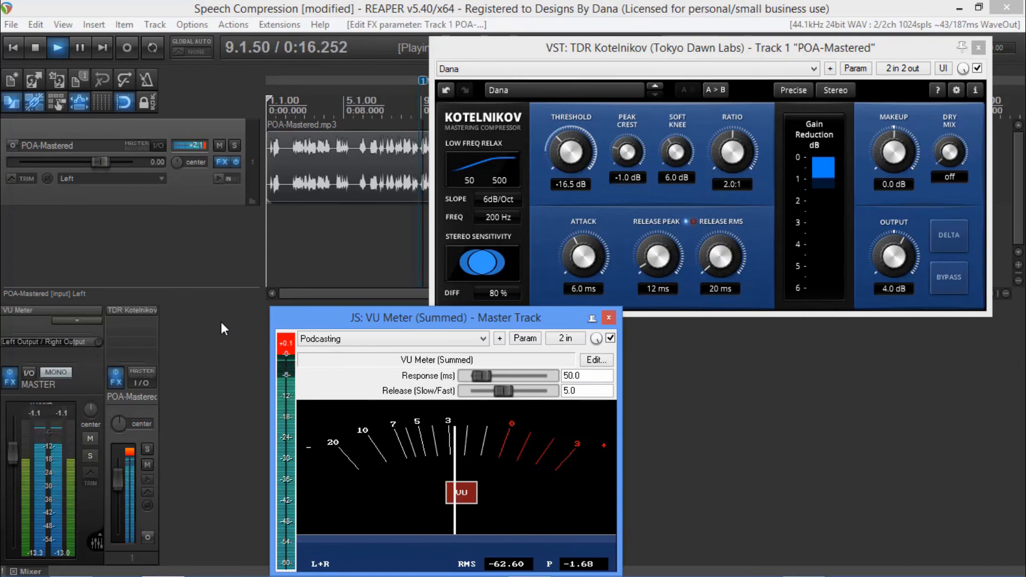
key(space)
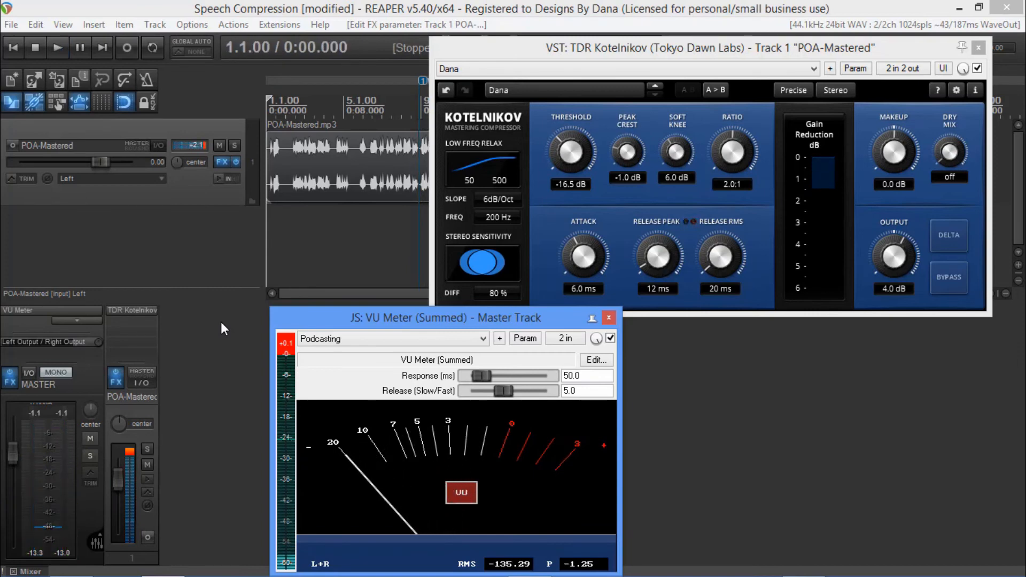
- Clear the meter and track peaks, raise the compressor ratio to 3.0:1, and play POA-Mastered to watch the VU meter
click(287, 349)
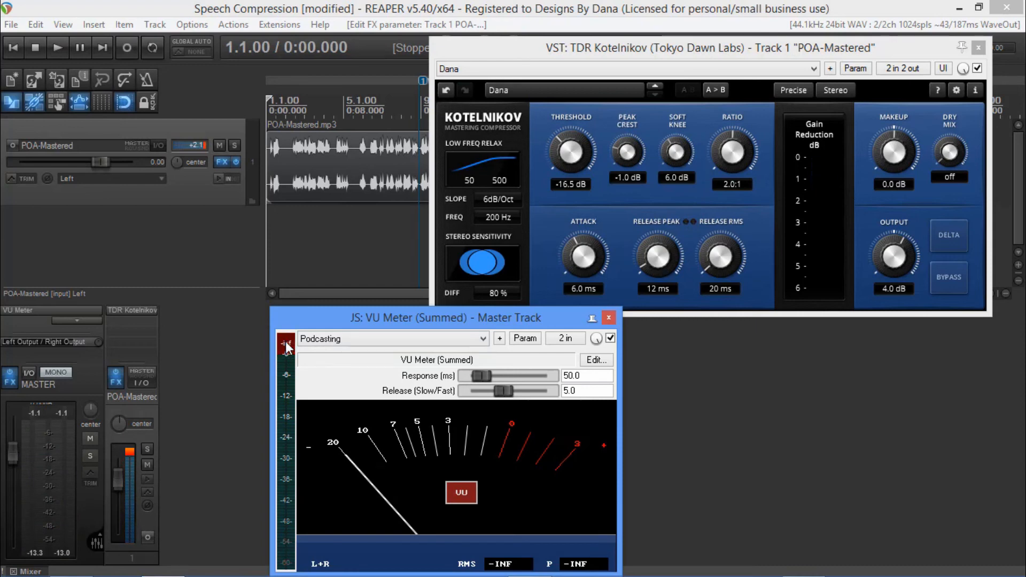
click(131, 458)
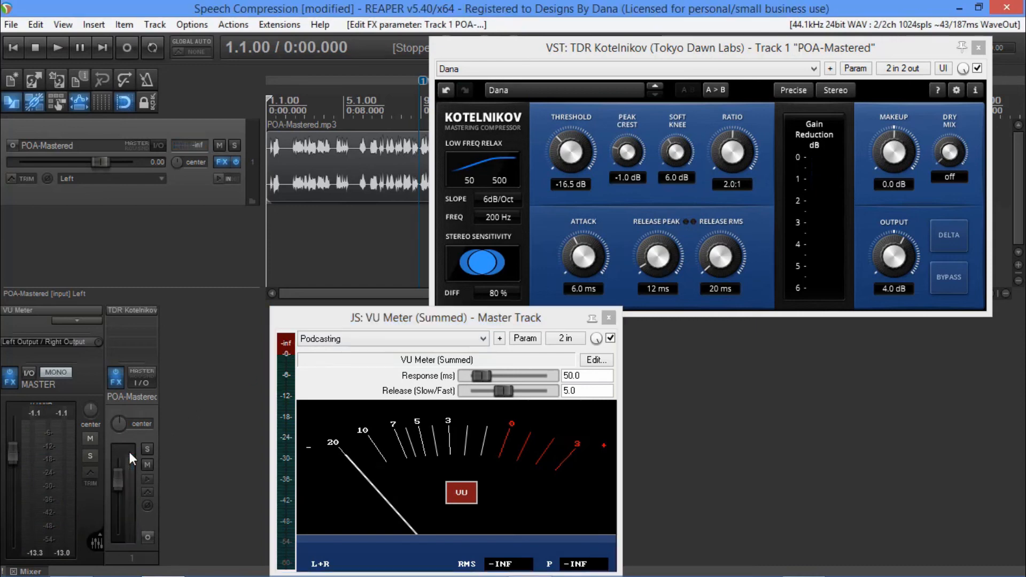
click(731, 151)
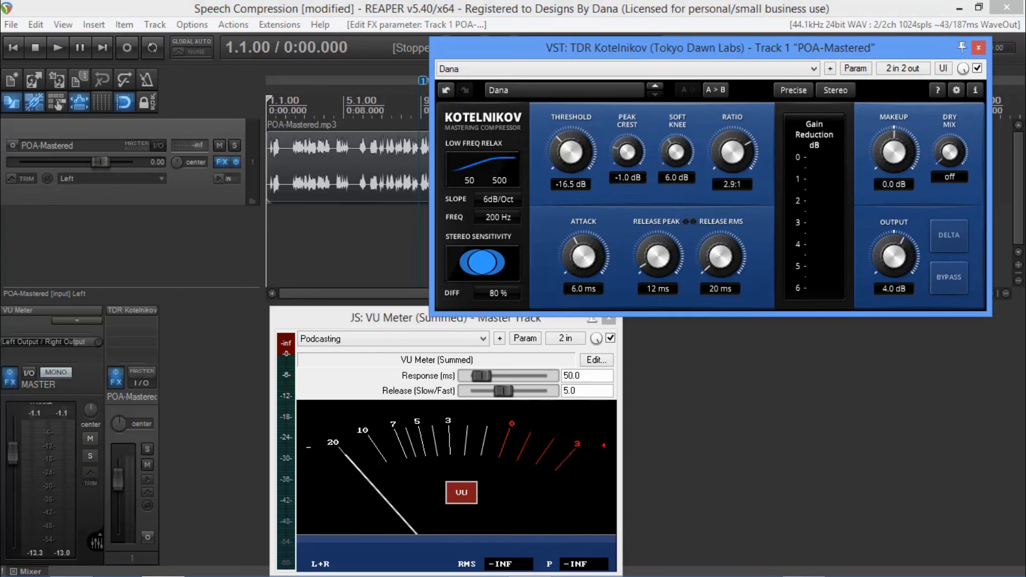
click(280, 344)
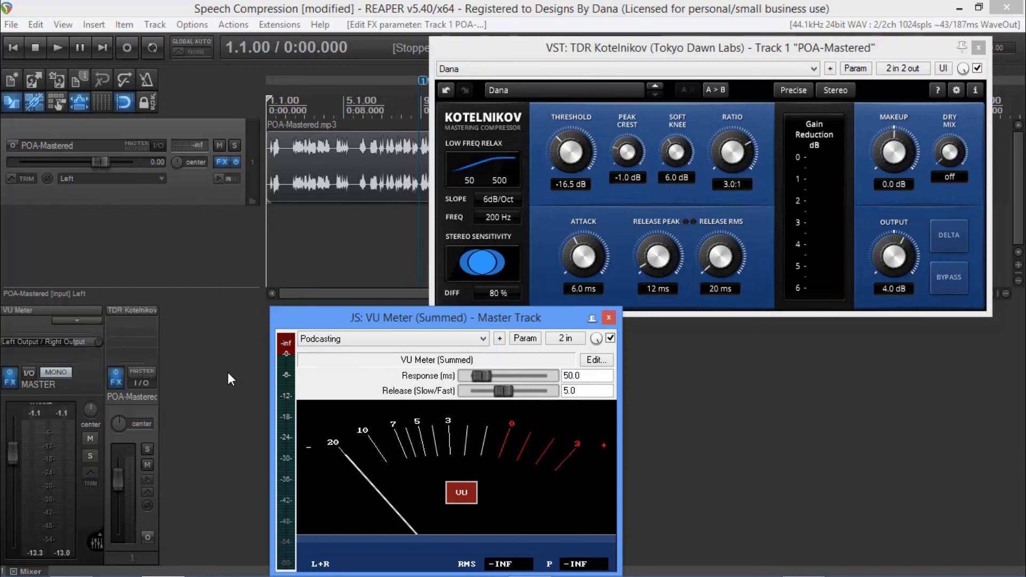
key(space)
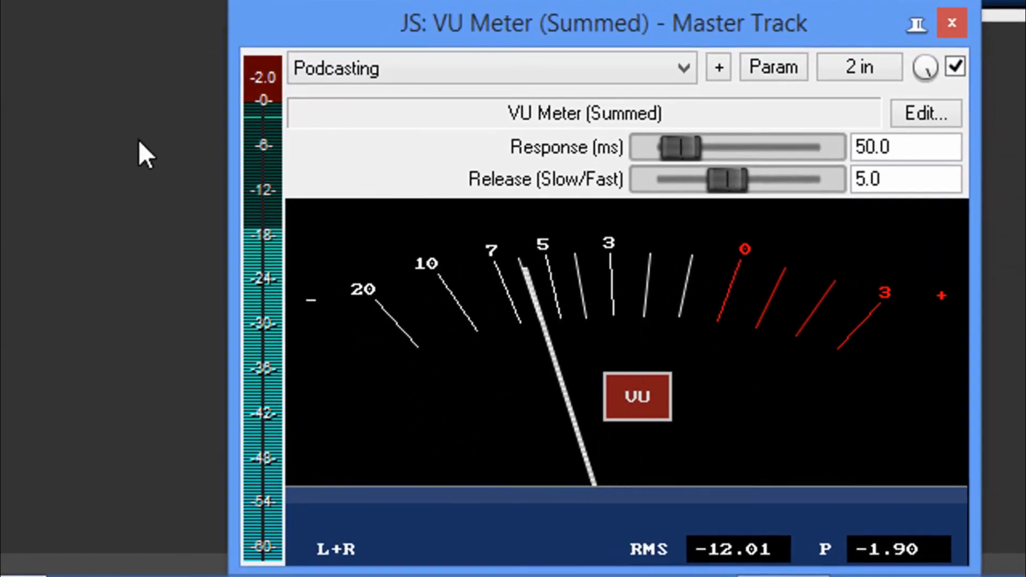